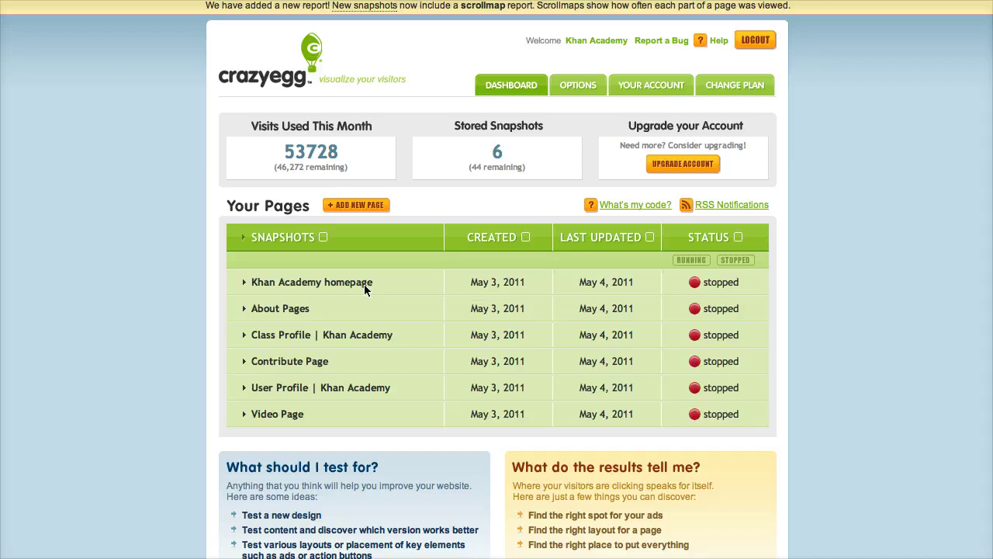
- Open the results of the Khan Academy homepage snapshot
left_click(364, 287)
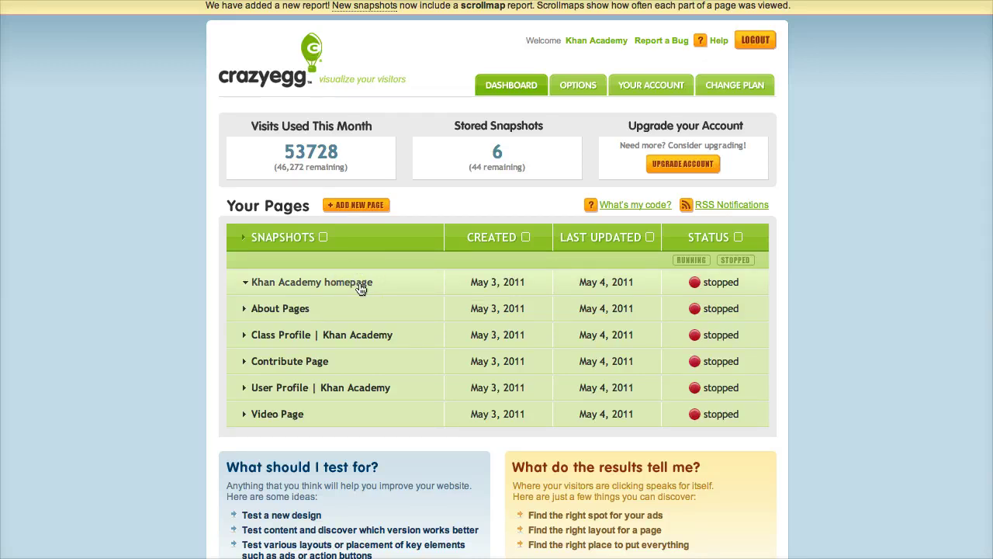
left_click(746, 423)
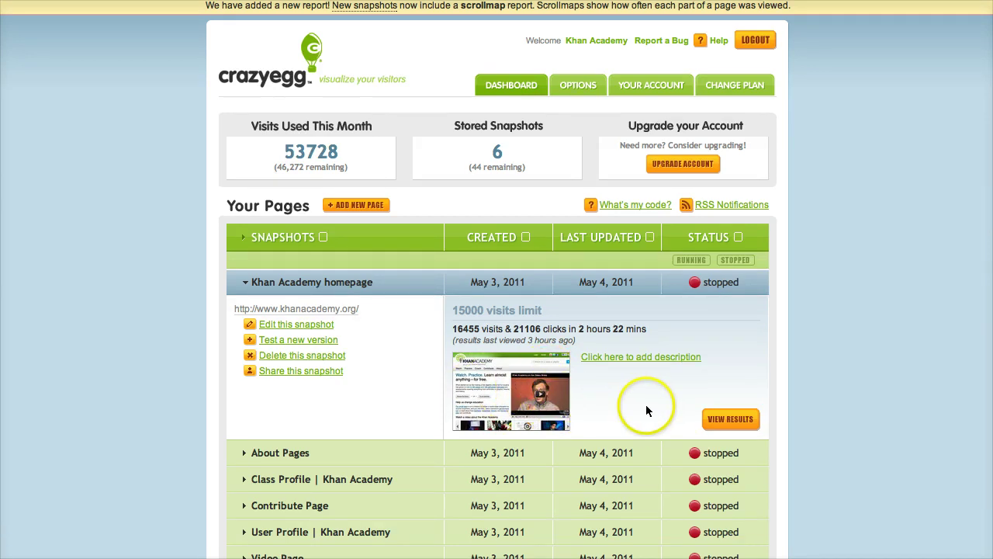
left_click(715, 419)
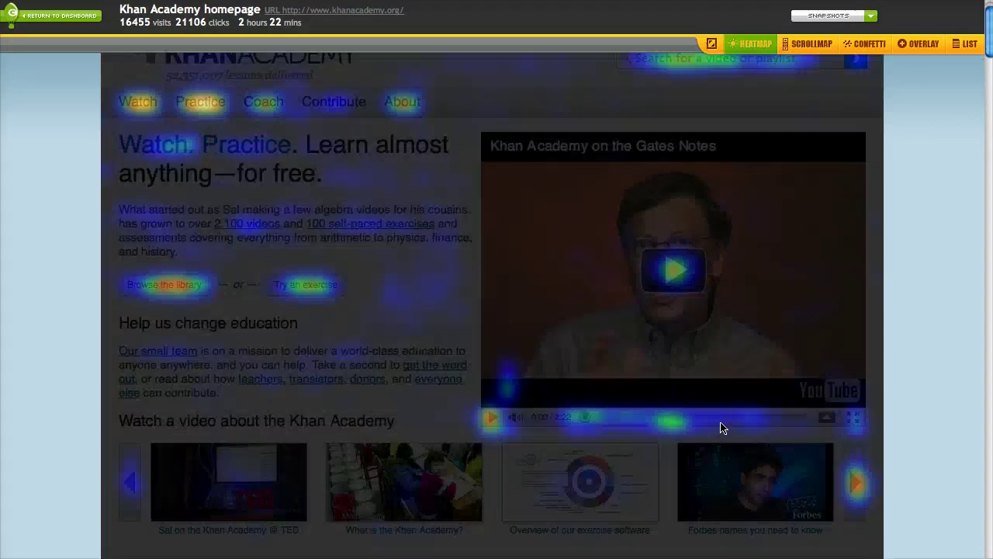
- Examine the homepage click heatmap from the header down to the start of the Algebra playlist
scroll(728, 420, "up", 2)
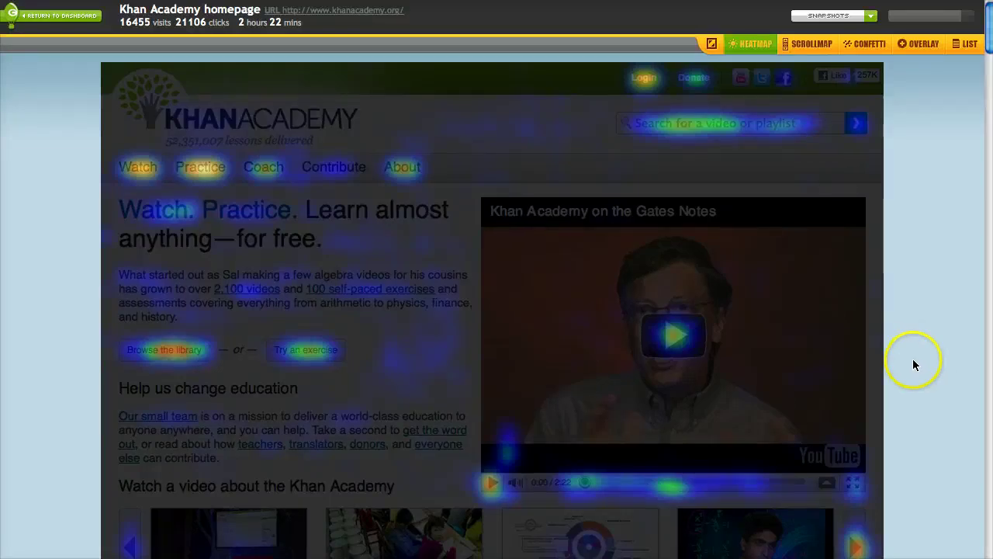
scroll(912, 360, "down", 3)
scroll(912, 359, "down", 4)
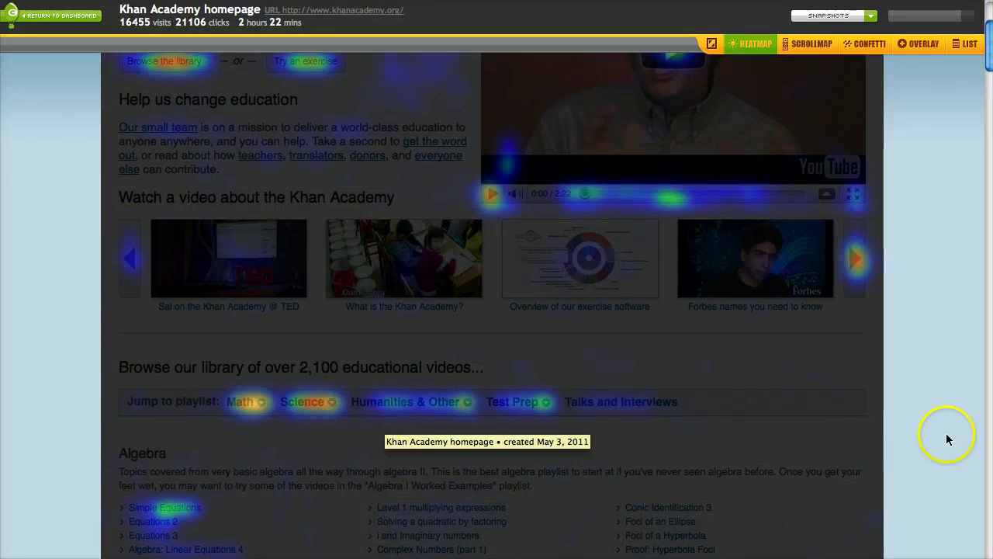
scroll(939, 437, "up", 7)
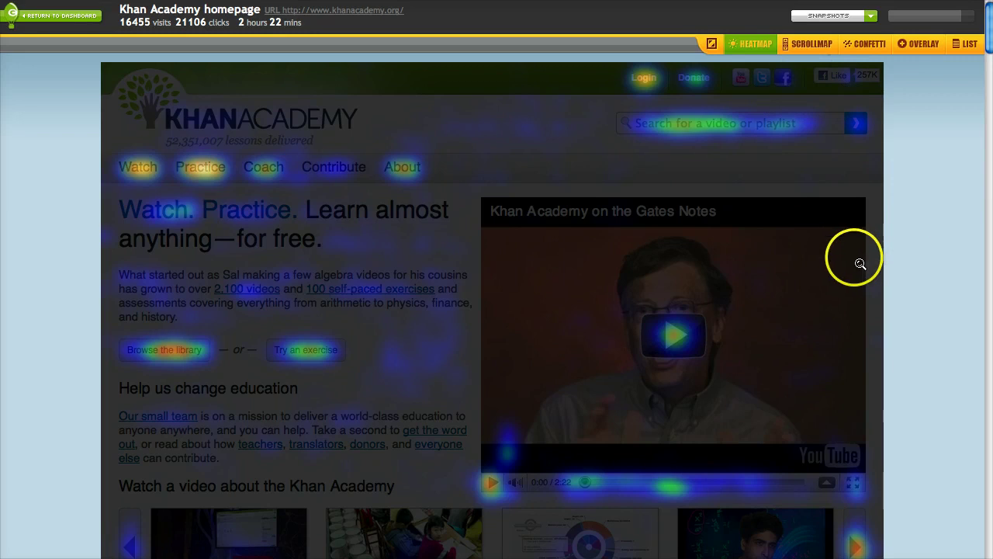
- Show the homepage scrollmap and examine how viewing varies from the header down to the last playlists
left_click(811, 48)
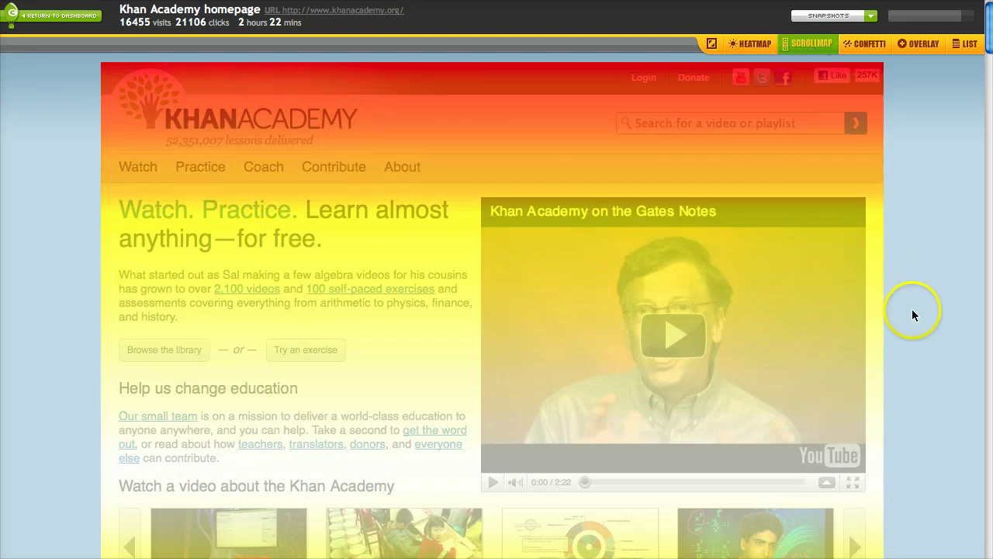
scroll(912, 311, "down", 15)
scroll(913, 313, "down", 20)
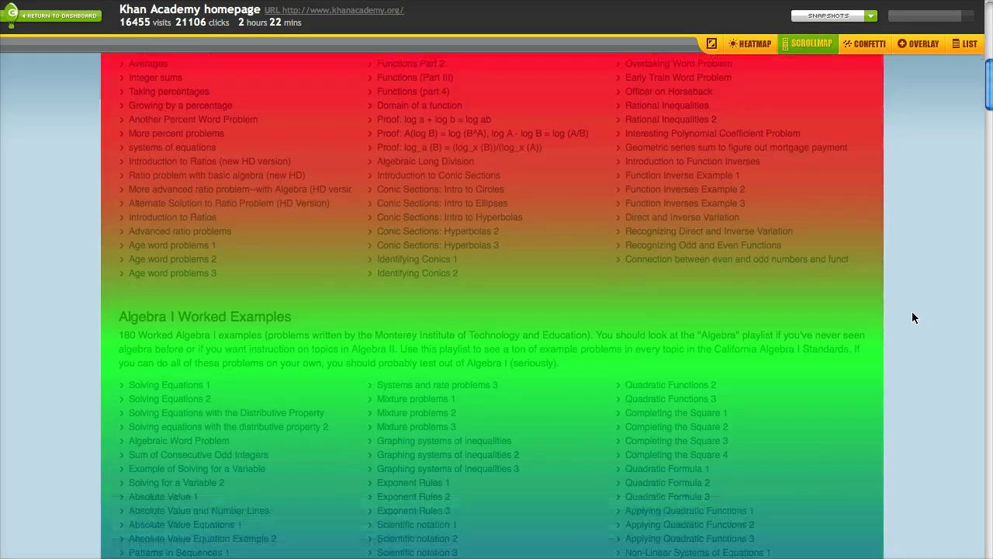
scroll(913, 317, "down", 4)
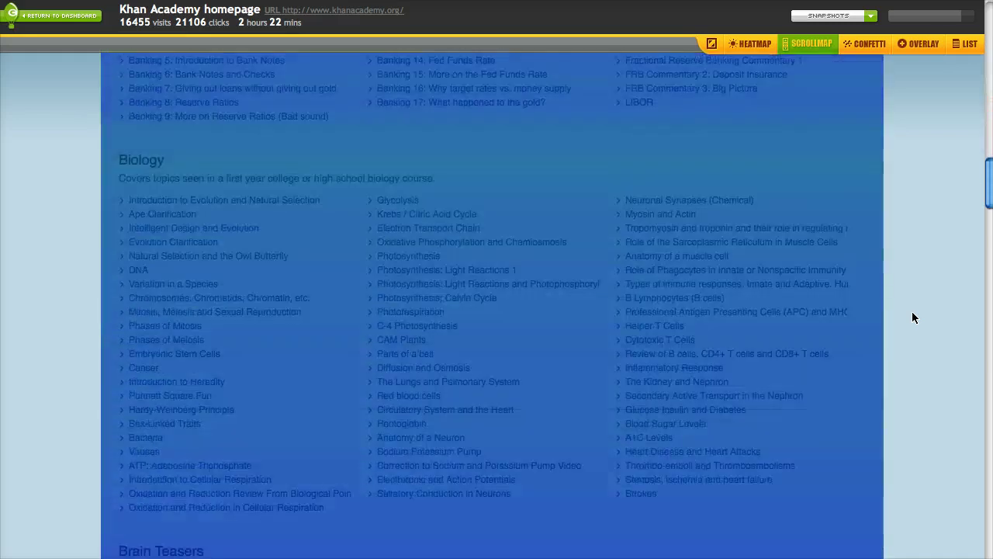
scroll(914, 317, "down", 15)
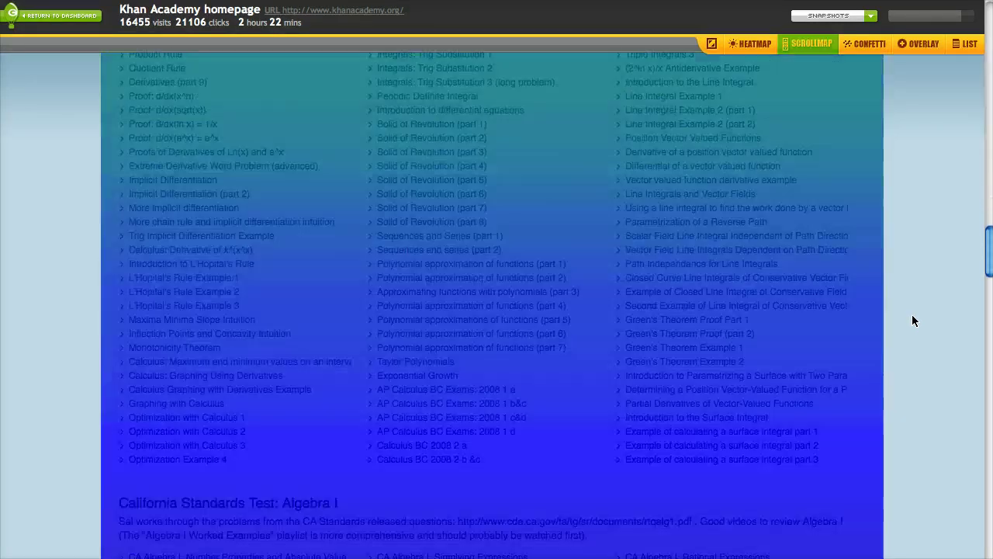
scroll(913, 320, "down", 20)
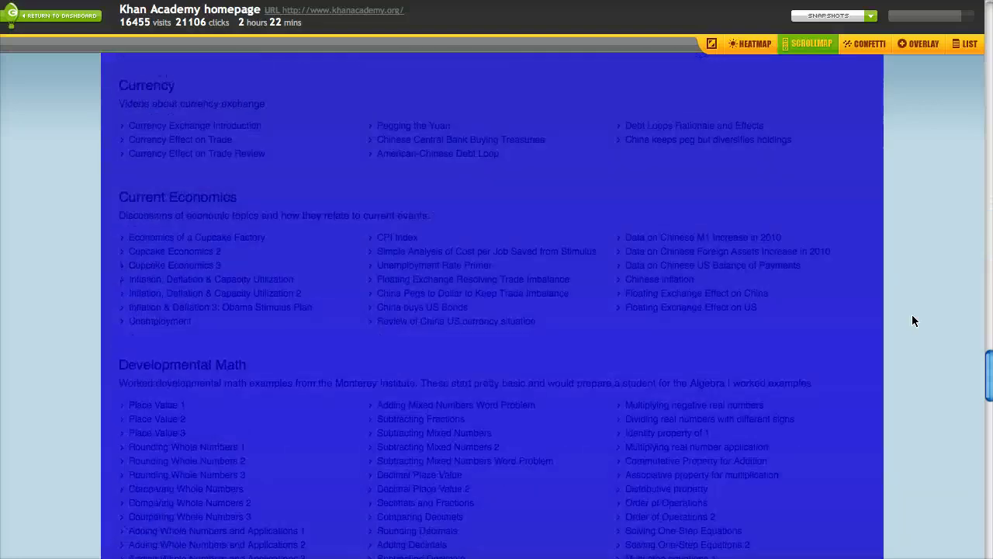
scroll(914, 321, "down", 15)
left_click(908, 346)
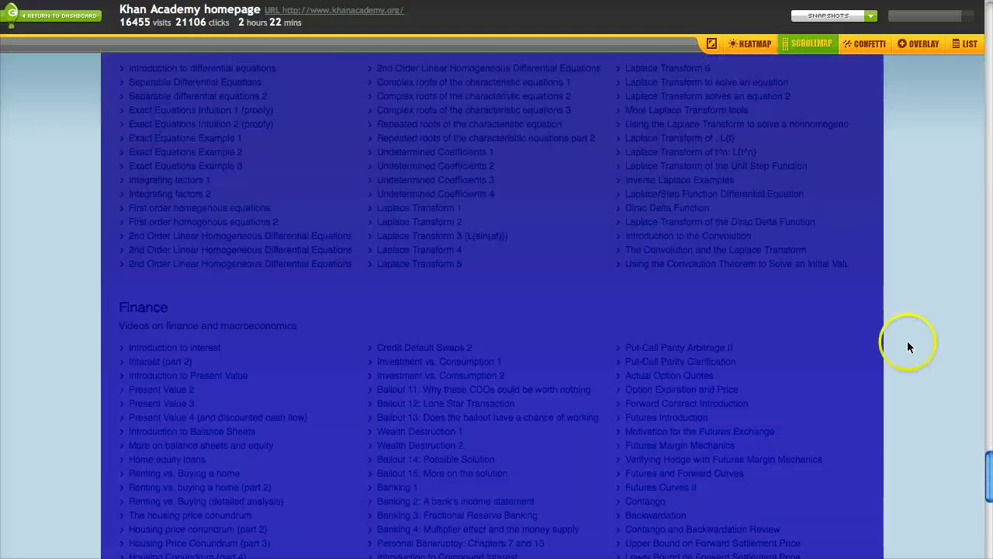
scroll(942, 440, "down", 10)
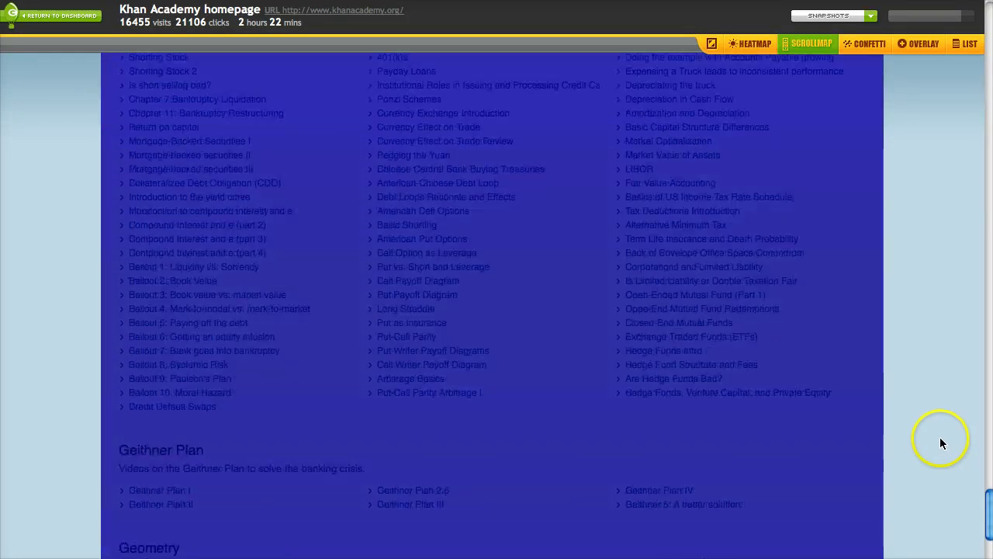
scroll(939, 443, "down", 5)
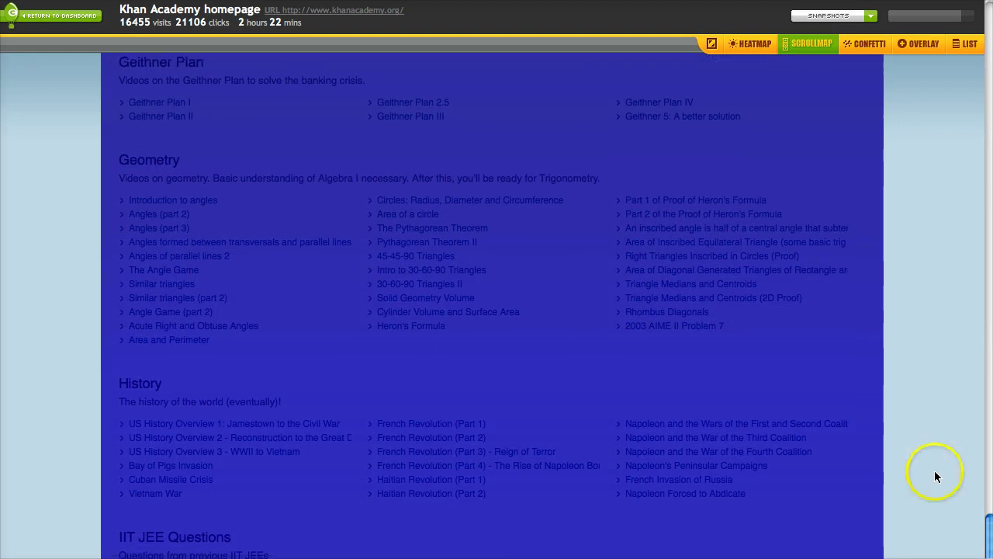
scroll(935, 477, "down", 5)
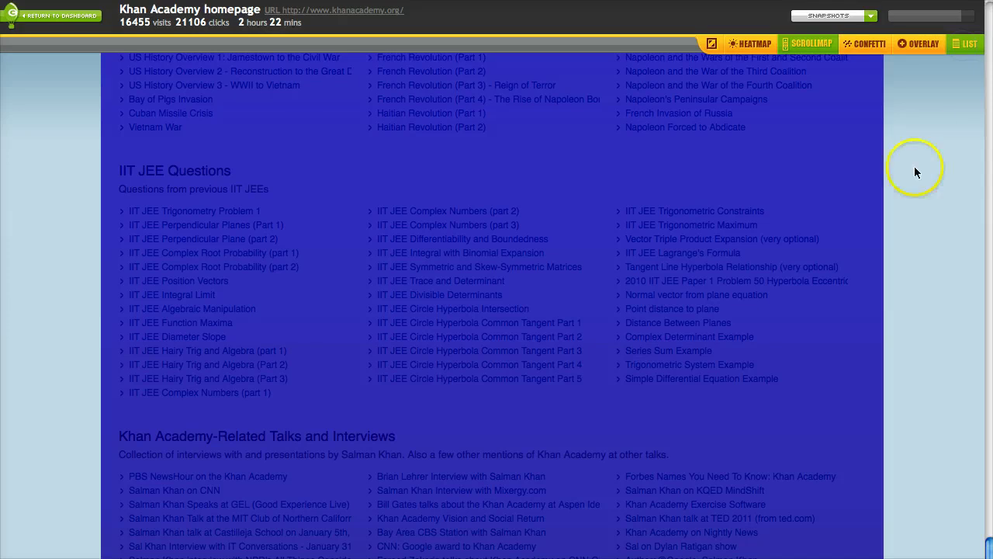
- Show the list report and review the click counts of the homepage elements from rarely clicked to most clicked
scroll(560, 233, "up", 15)
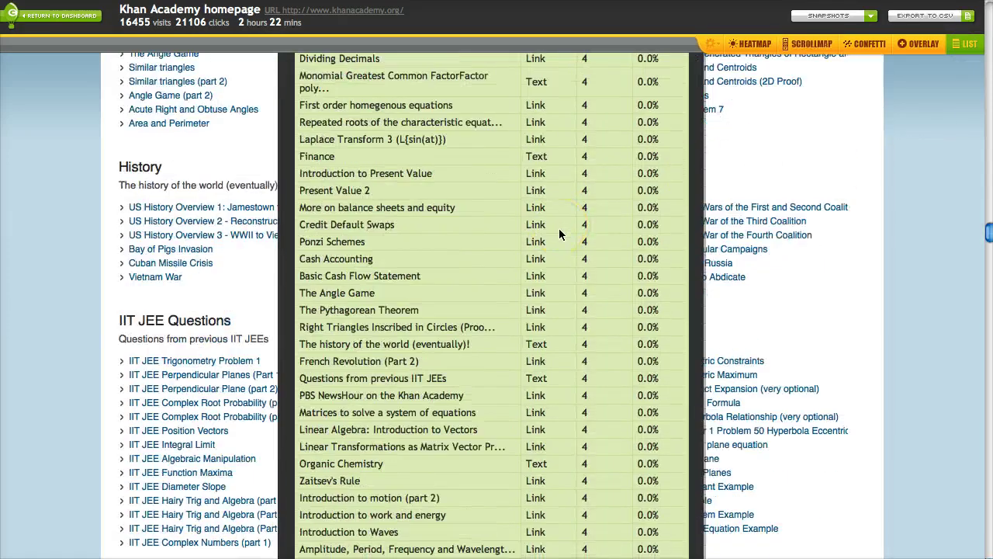
scroll(560, 233, "up", 3)
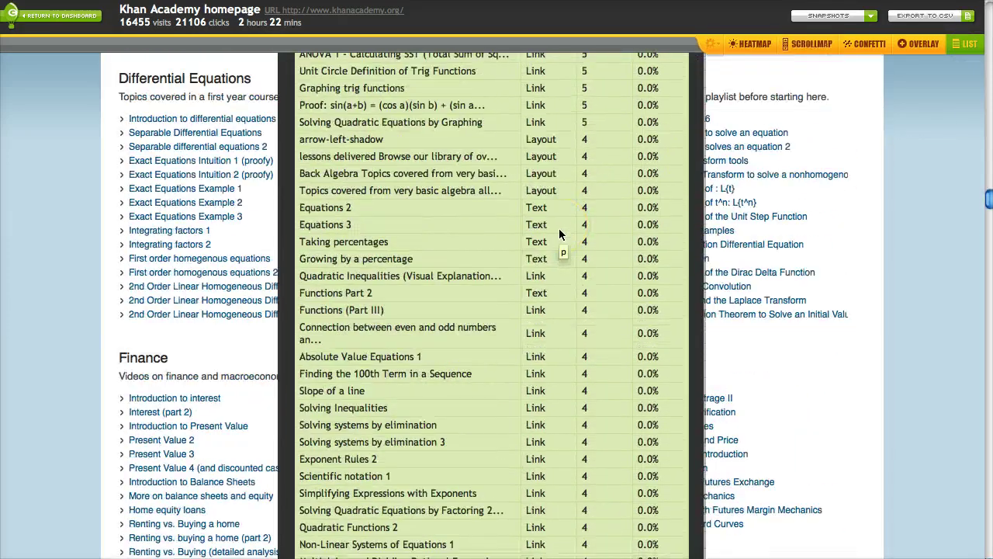
scroll(561, 237, "down", 20)
scroll(561, 240, "down", 20)
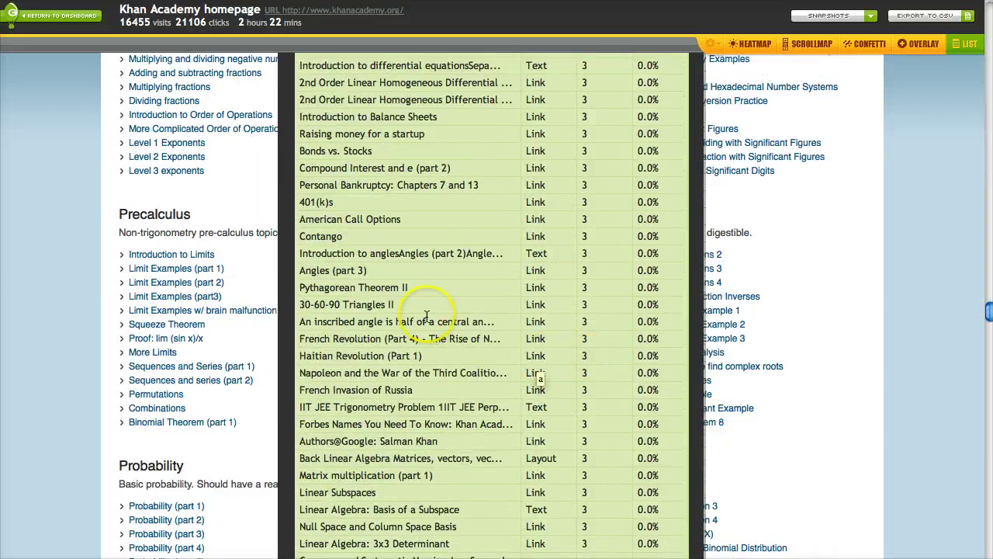
scroll(485, 330, "down", 20)
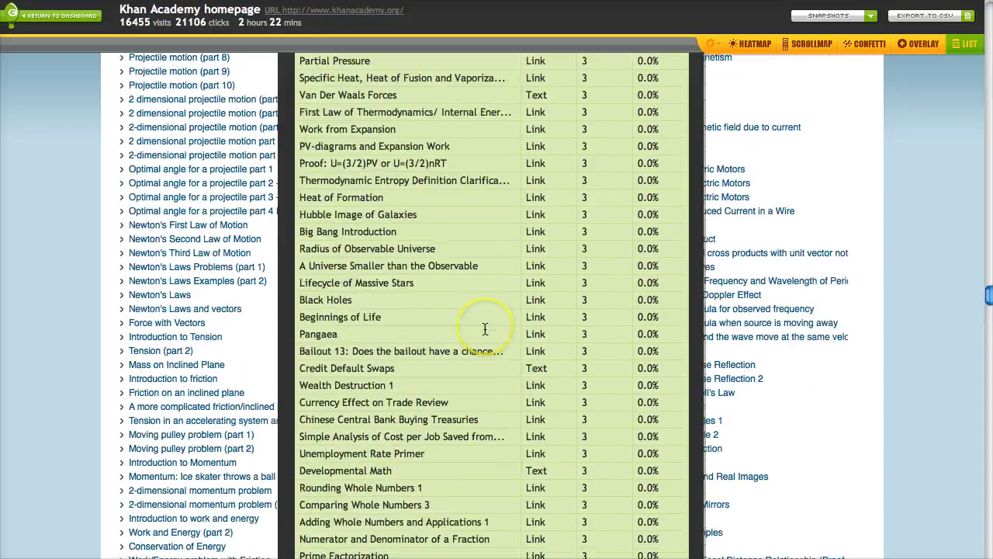
scroll(479, 323, "down", 20)
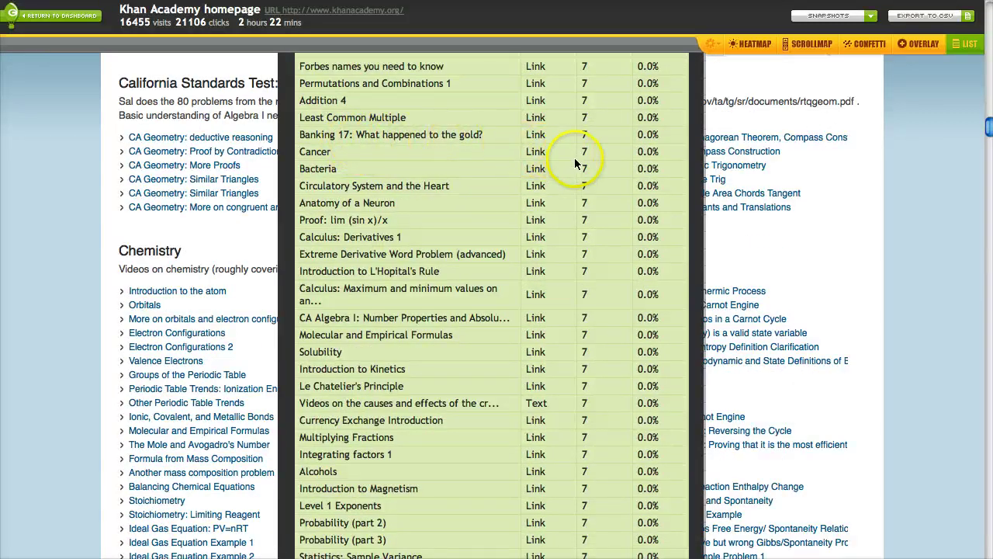
scroll(722, 295, "up", 1)
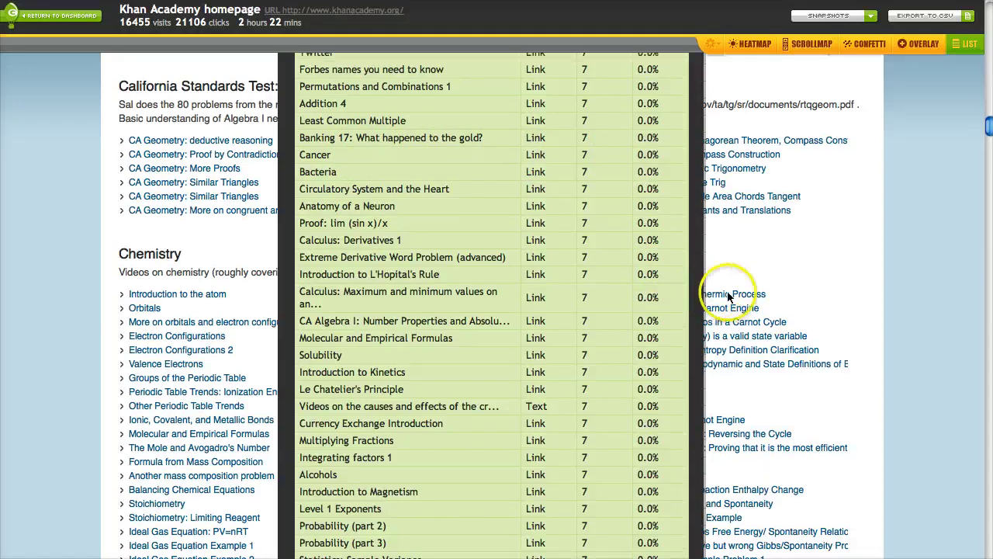
scroll(702, 299, "up", 15)
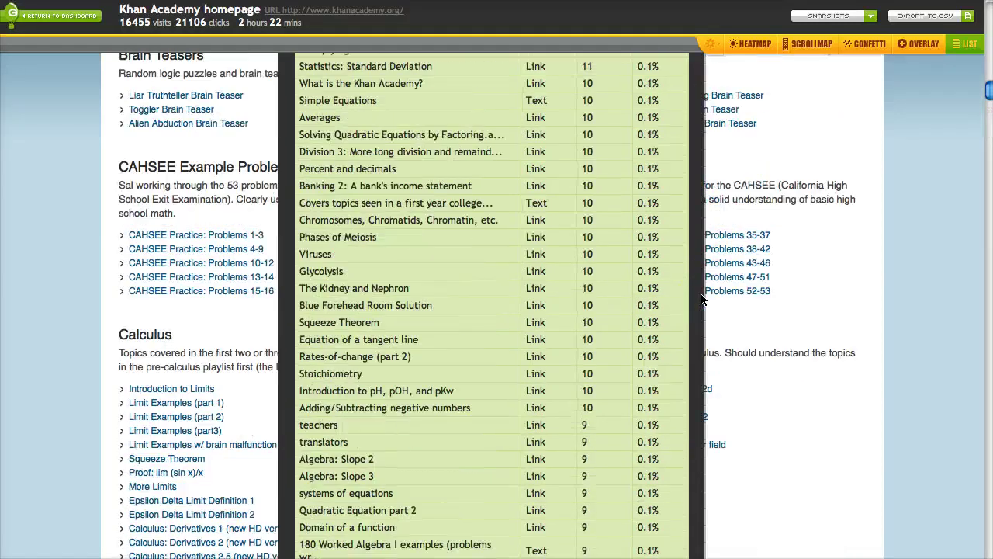
scroll(700, 293, "up", 20)
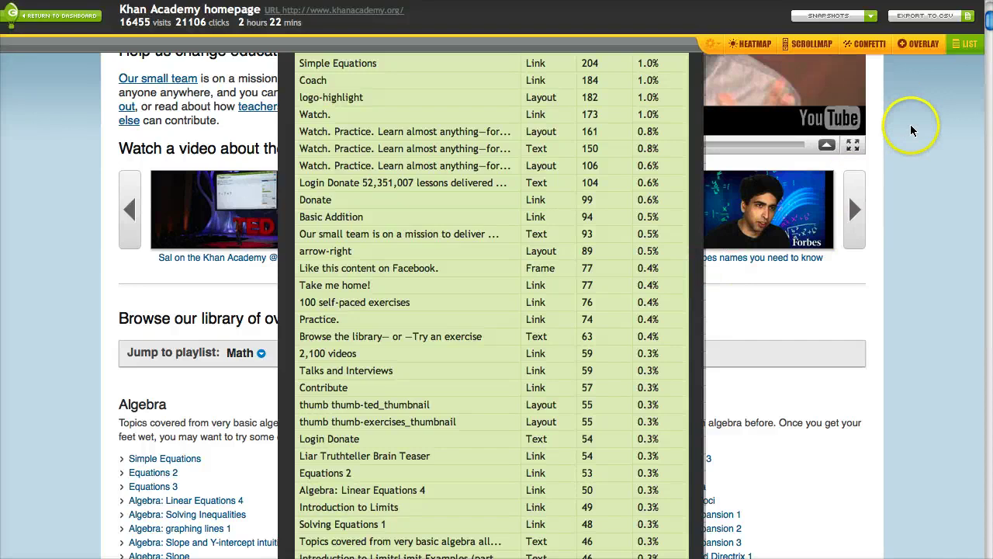
scroll(884, 93, "up", 10)
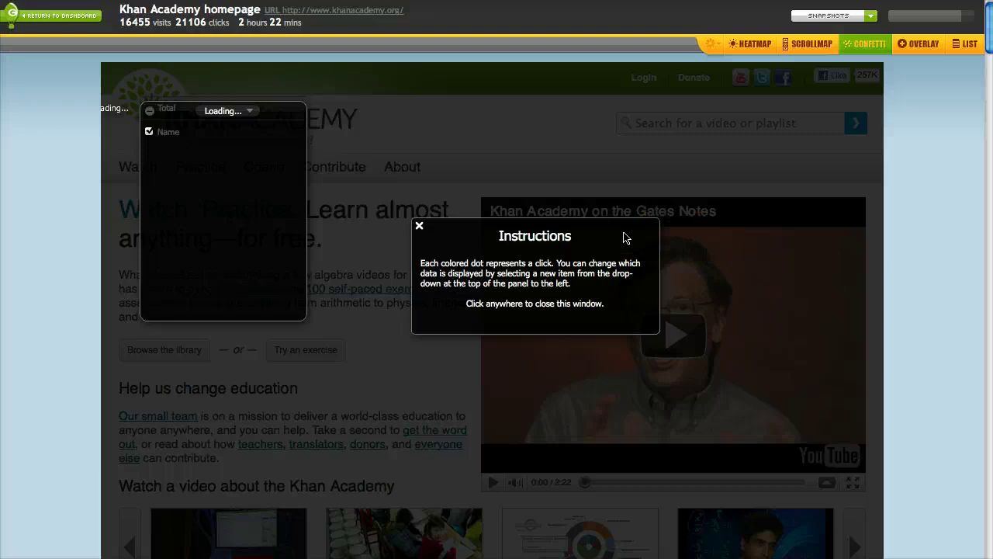
- Show the confetti report of the homepage and dismiss its instructions
left_click(268, 187)
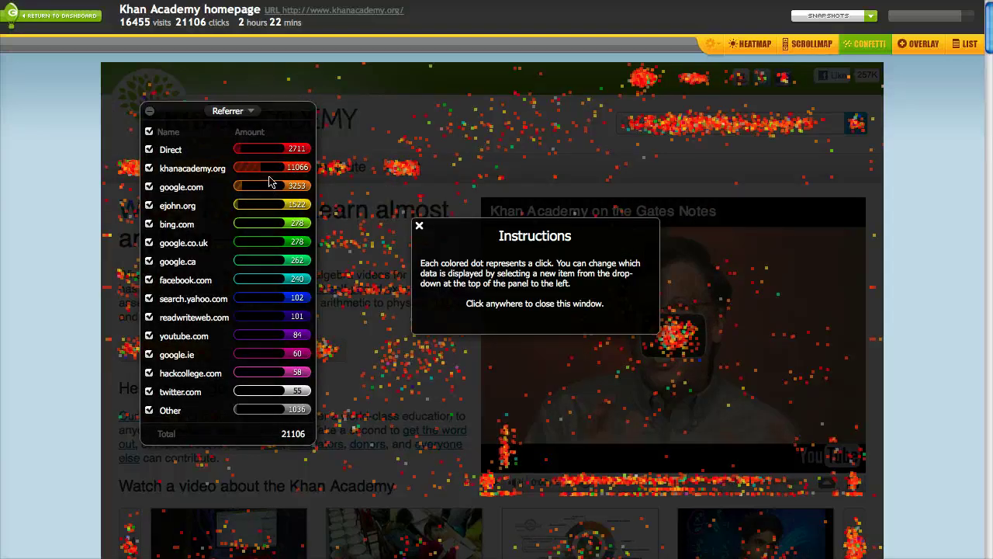
left_click(419, 226)
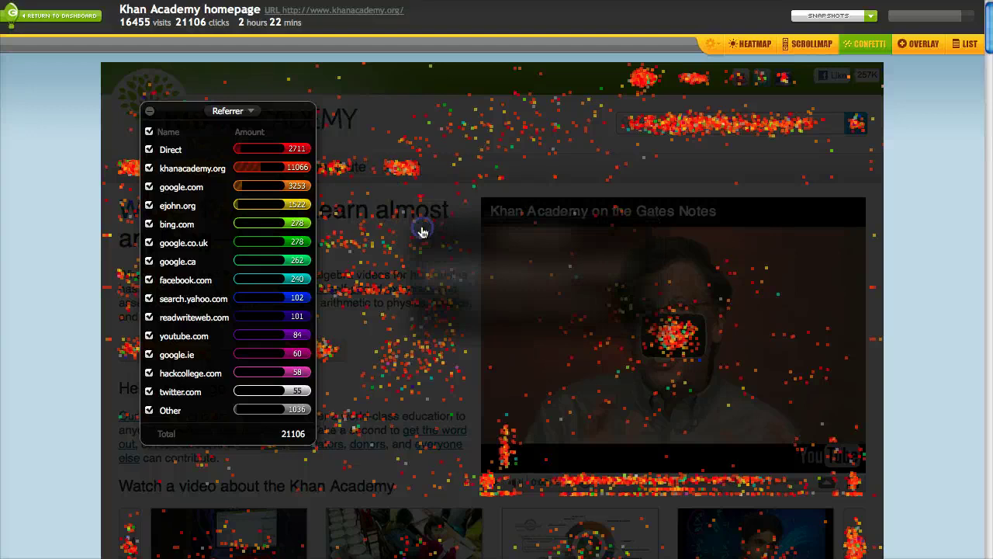
left_click(399, 218)
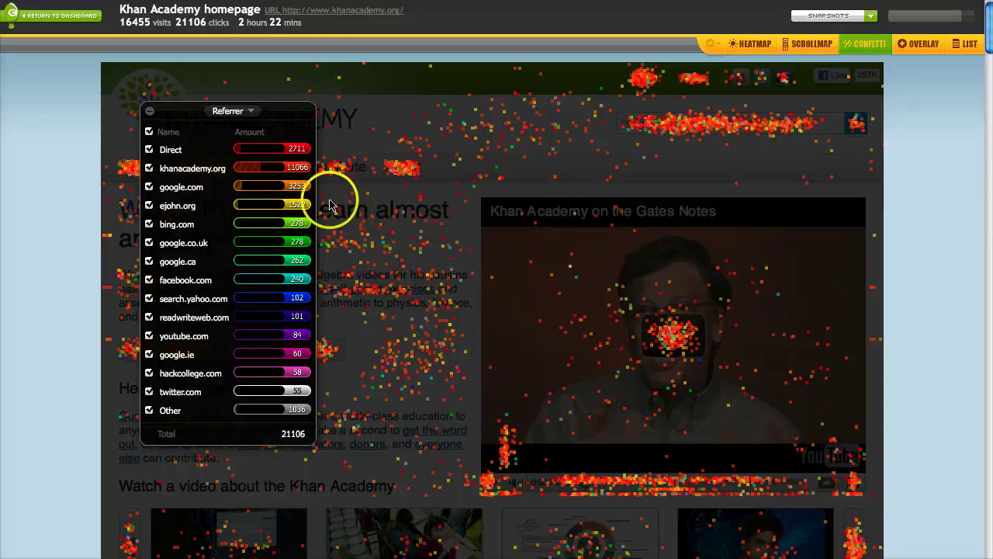
- Group the confetti clicks by Return Visitor, hide the returning visitors, and examine the new visitors' clicks down the page
left_click(252, 116)
left_click(279, 141)
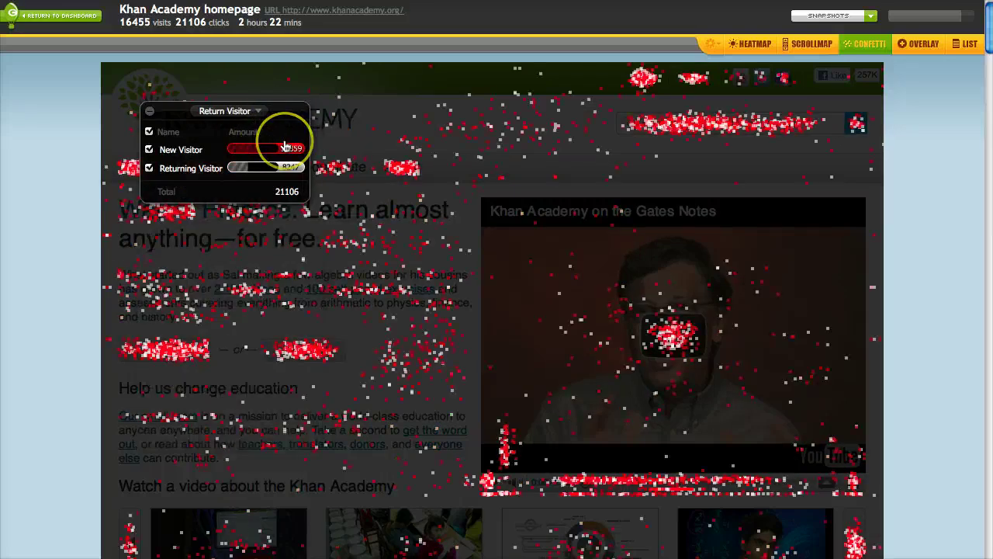
left_click(149, 168)
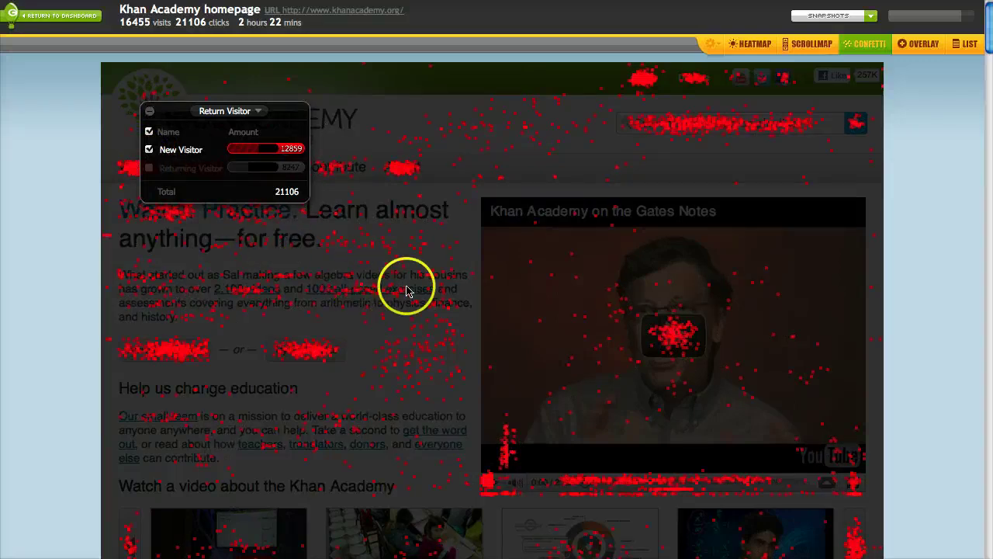
scroll(406, 289, "down", 1)
scroll(407, 291, "down", 5)
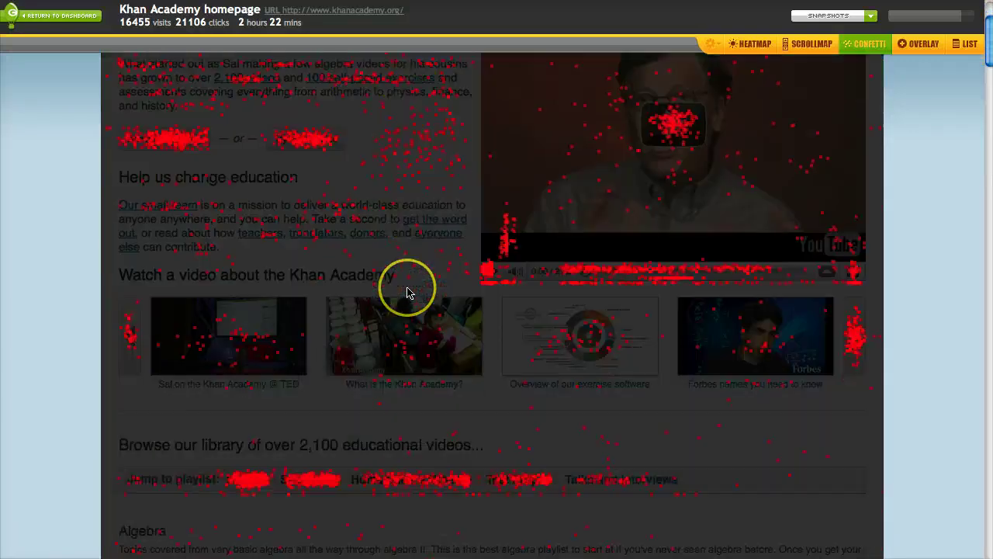
scroll(408, 291, "down", 3)
scroll(404, 296, "up", 9)
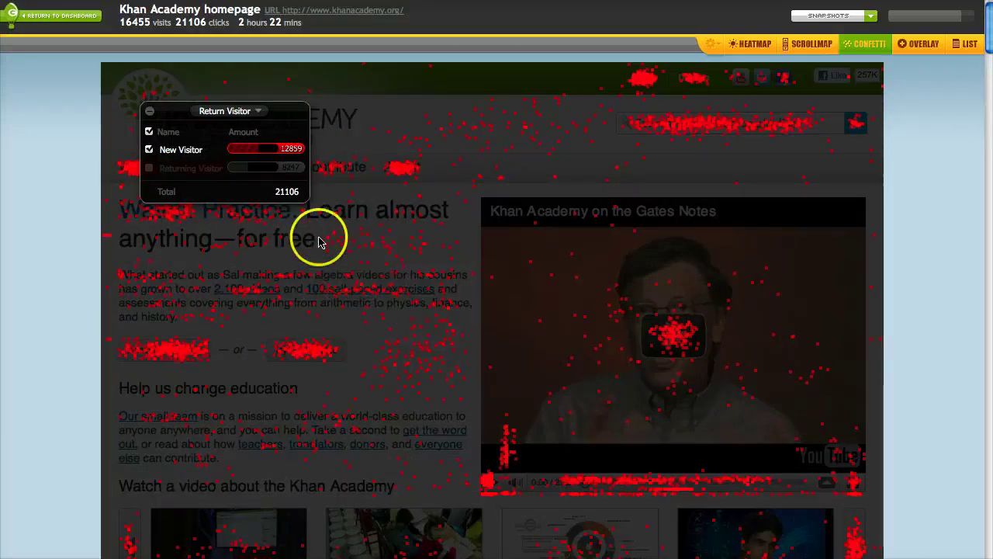
- Show the overlay report and check the click details of the Gates Notes video player, closing them again
left_click(930, 45)
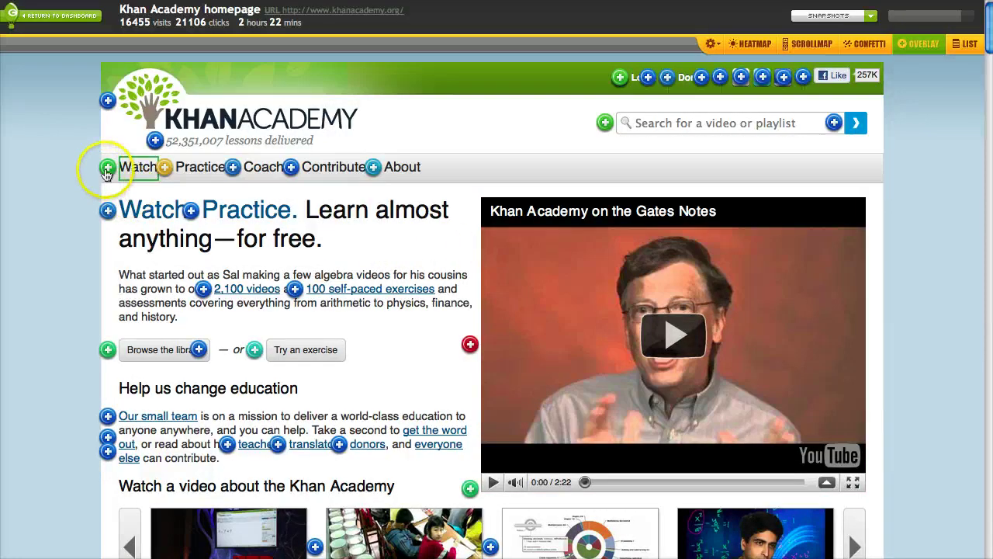
mouse_move(469, 344)
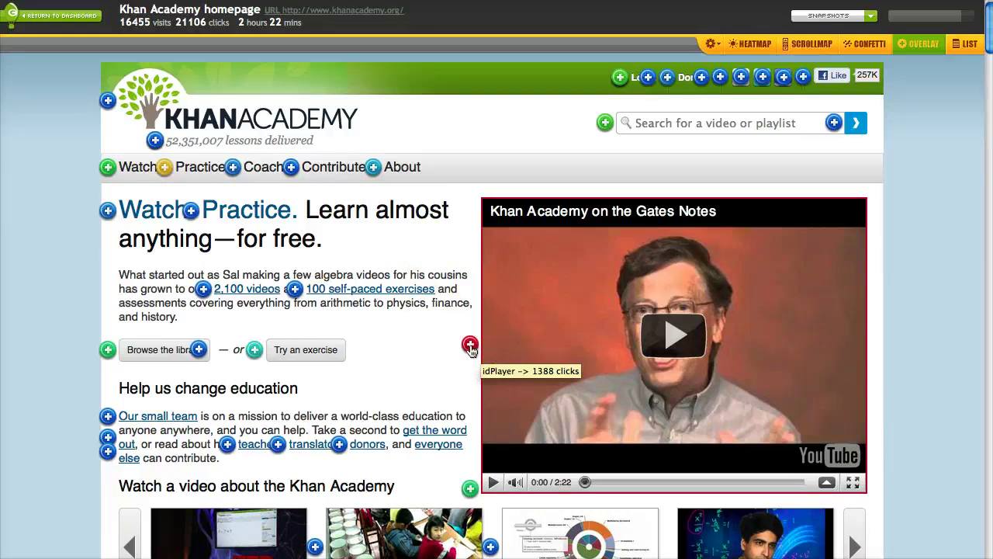
left_click(471, 347)
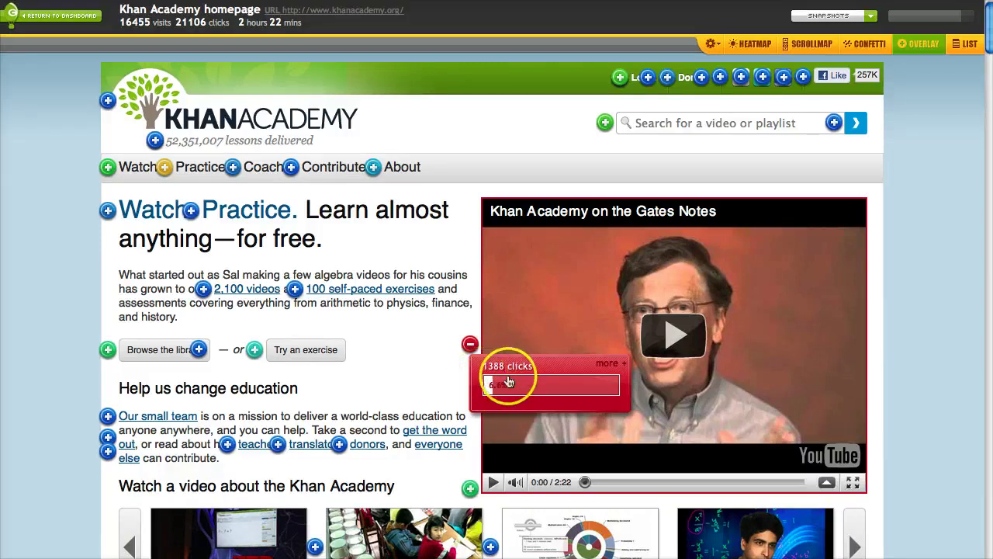
left_click(470, 346)
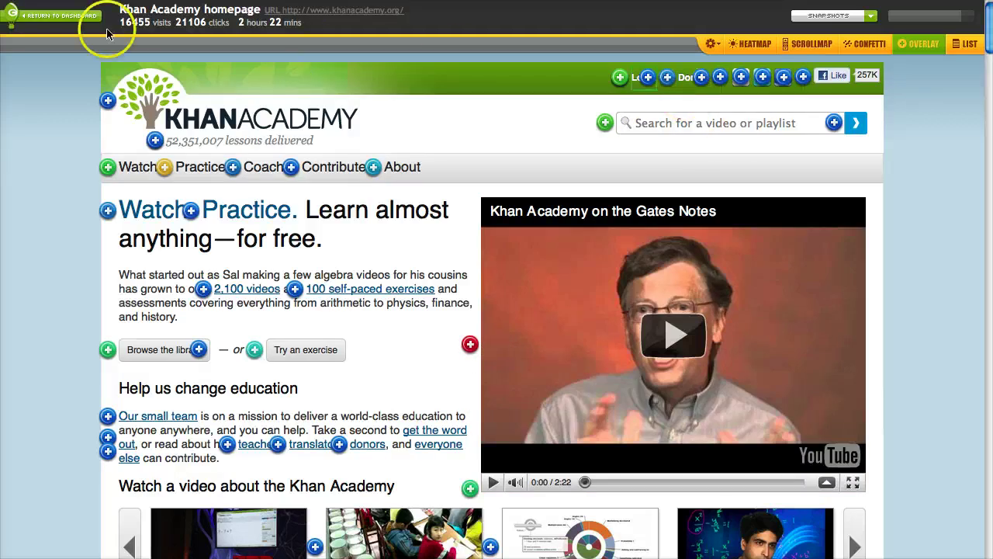
- Return to the dashboard, open the results of the Contribute Page snapshot, and examine its click heatmap down the page
left_click(25, 17)
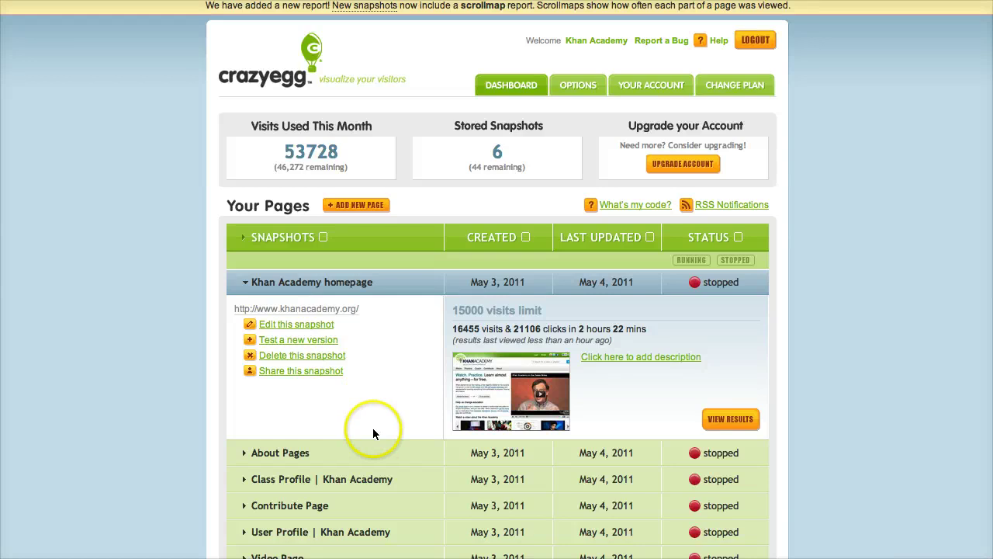
left_click(370, 512)
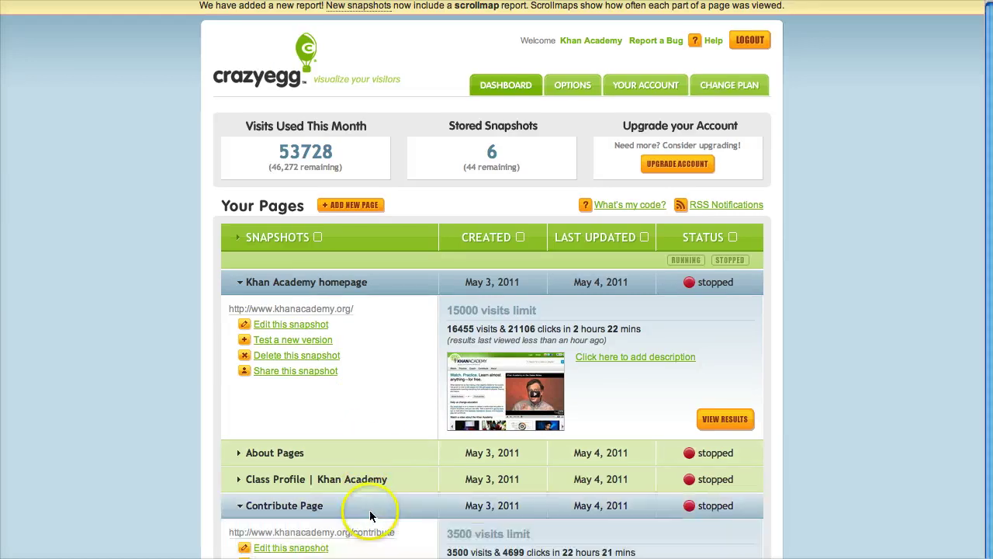
scroll(702, 403, "down", 2)
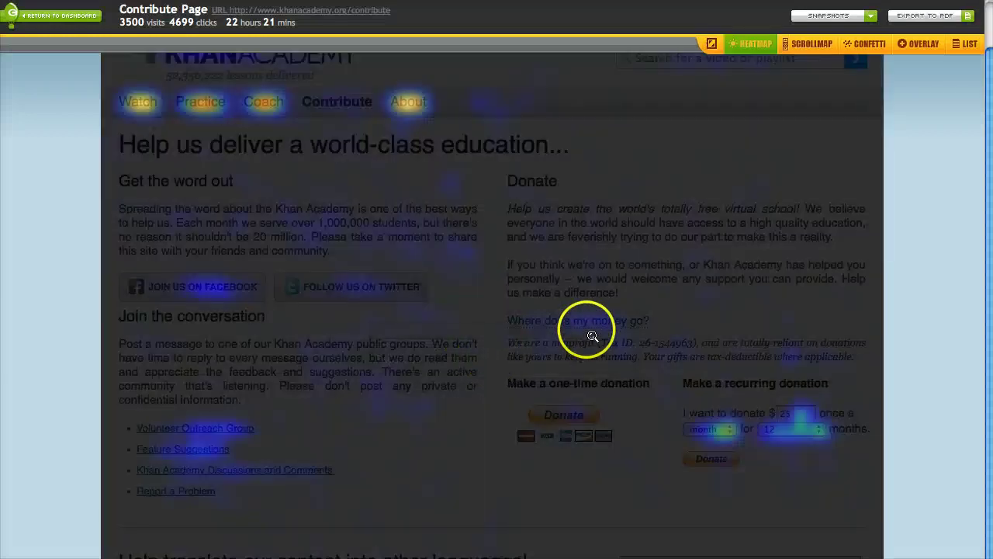
scroll(594, 345, "down", 5)
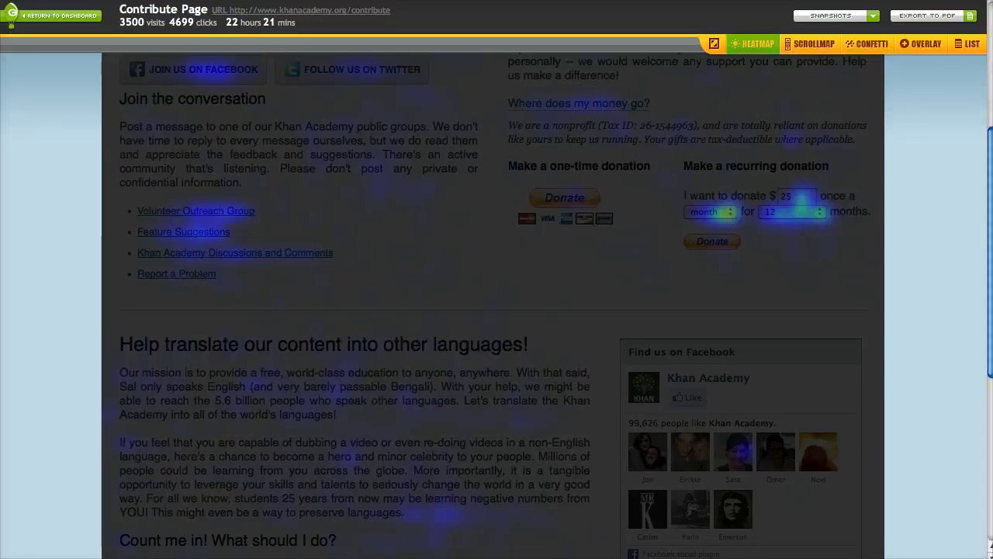
scroll(832, 460, "up", 3)
scroll(816, 453, "up", 3)
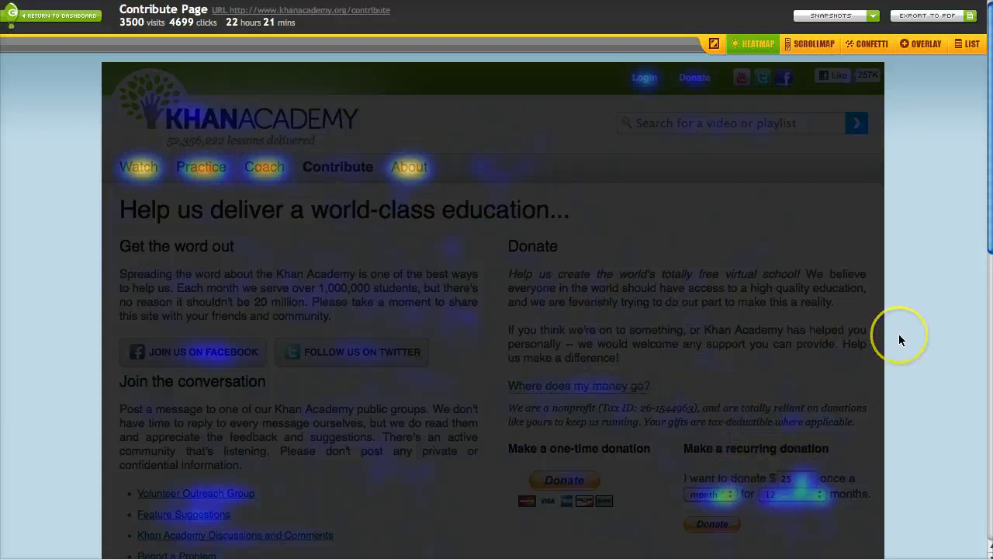
- Show the Contribute Page's scrollmap, examine how far visitors view the page, and switch back to the heatmap
scroll(898, 334, "down", 1)
left_click(815, 49)
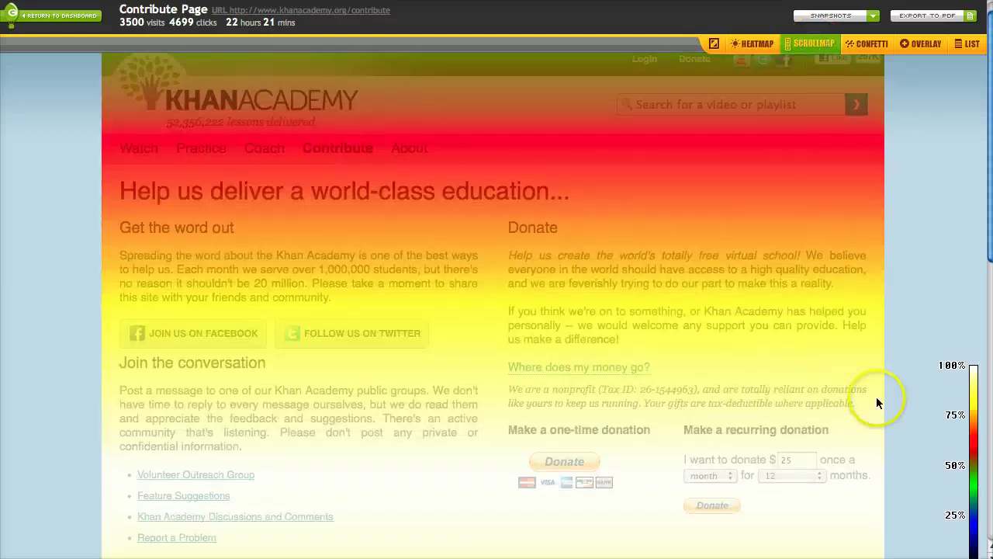
scroll(877, 401, "down", 3)
scroll(877, 401, "down", 3)
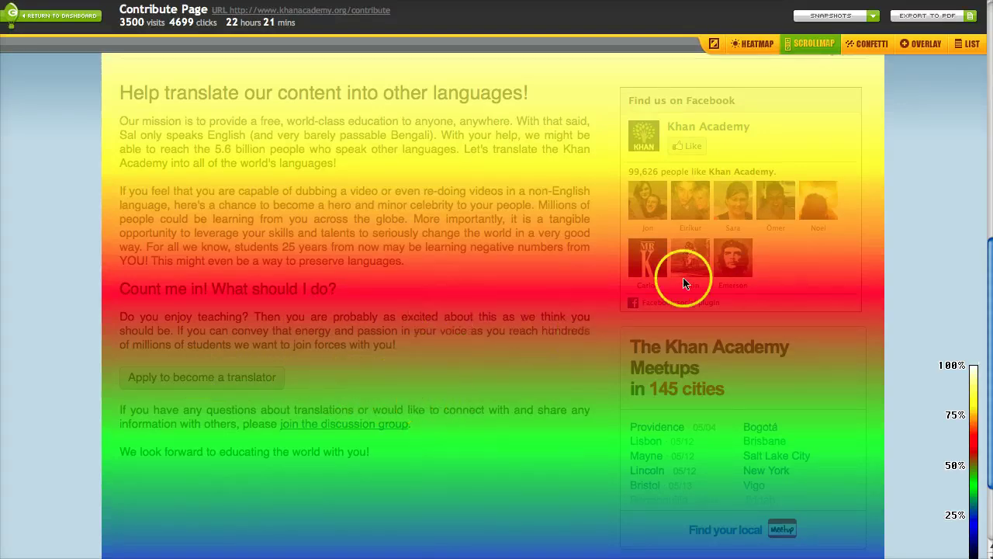
scroll(476, 253, "up", 10)
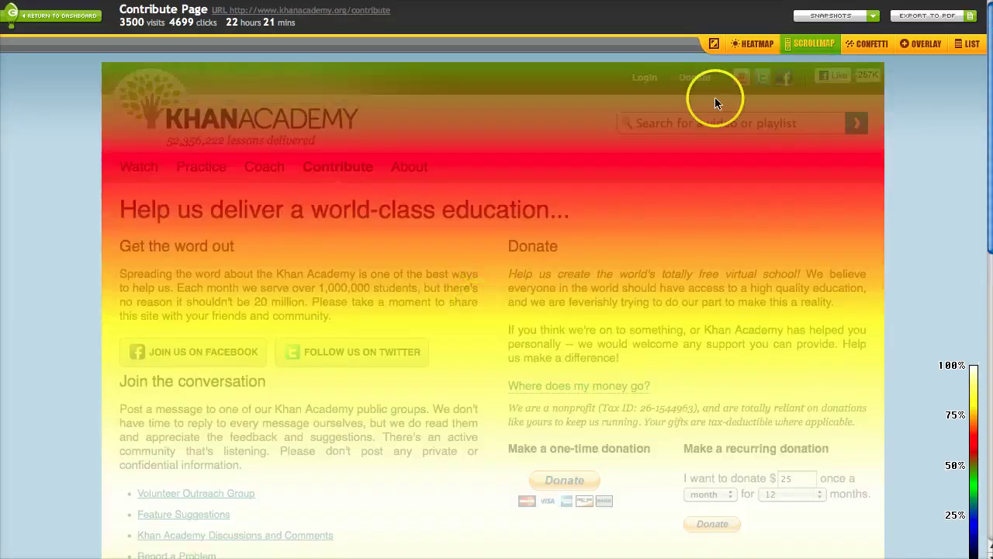
left_click(761, 46)
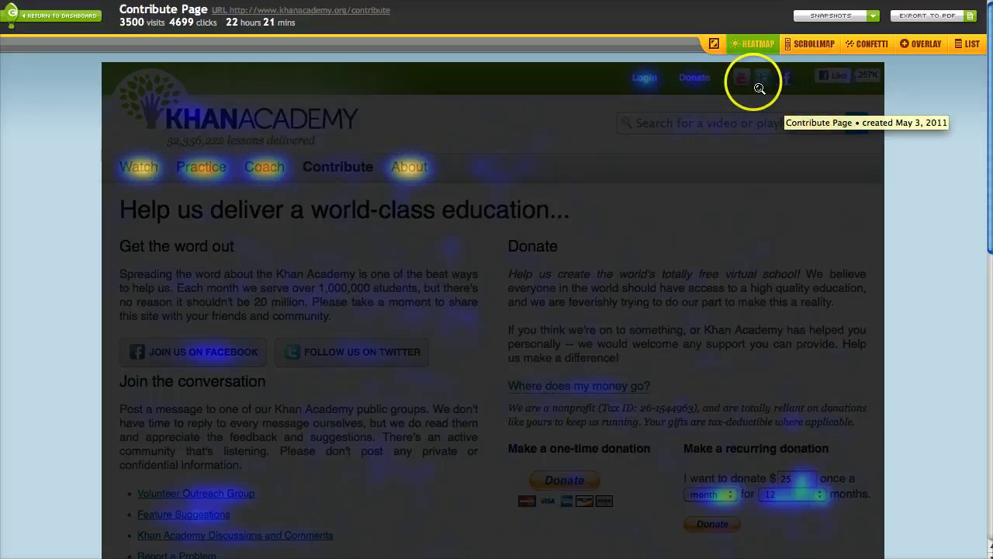
- Return to the dashboard, open the results of the User Profile snapshot, and examine where visitors click on its heatmap
left_click(38, 19)
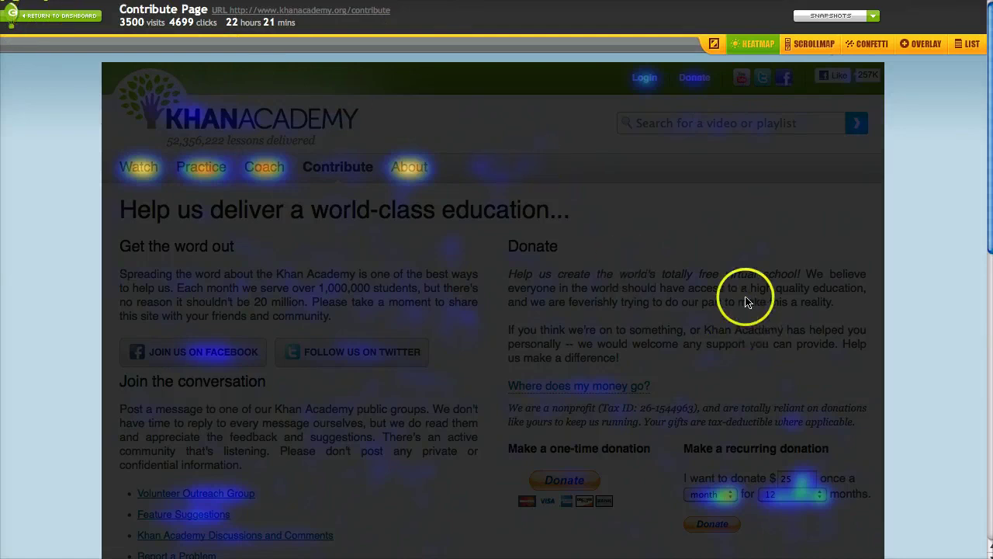
scroll(422, 304, "down", 5)
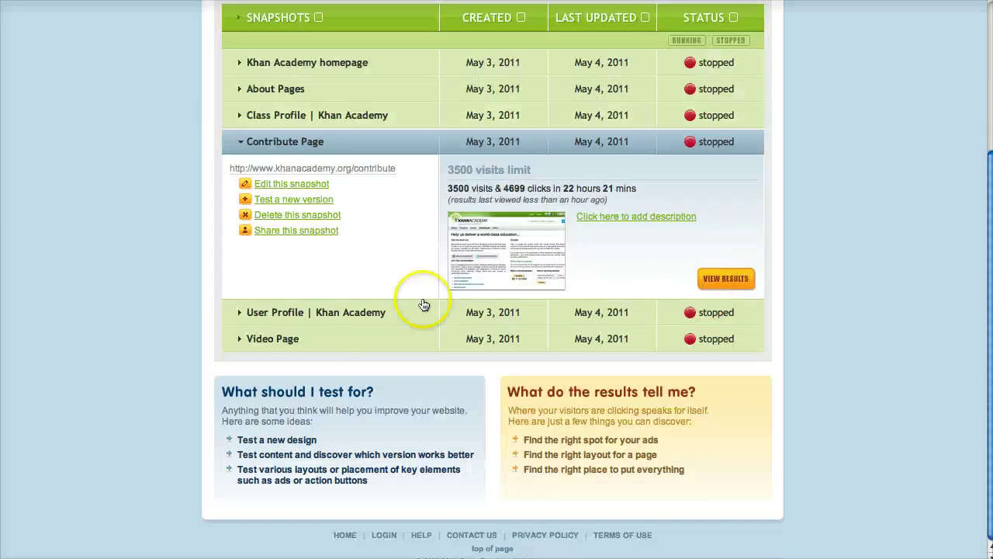
left_click(278, 314)
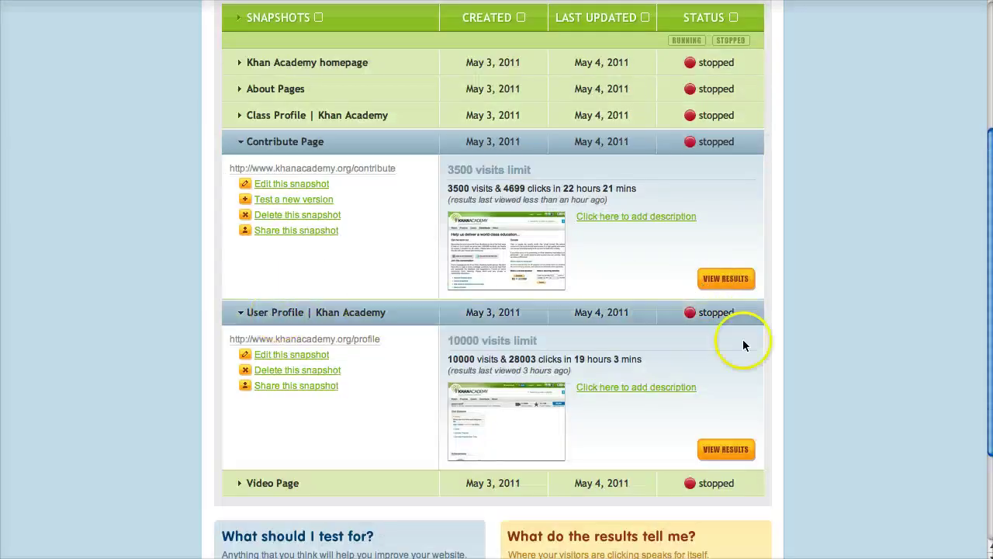
left_click(723, 451)
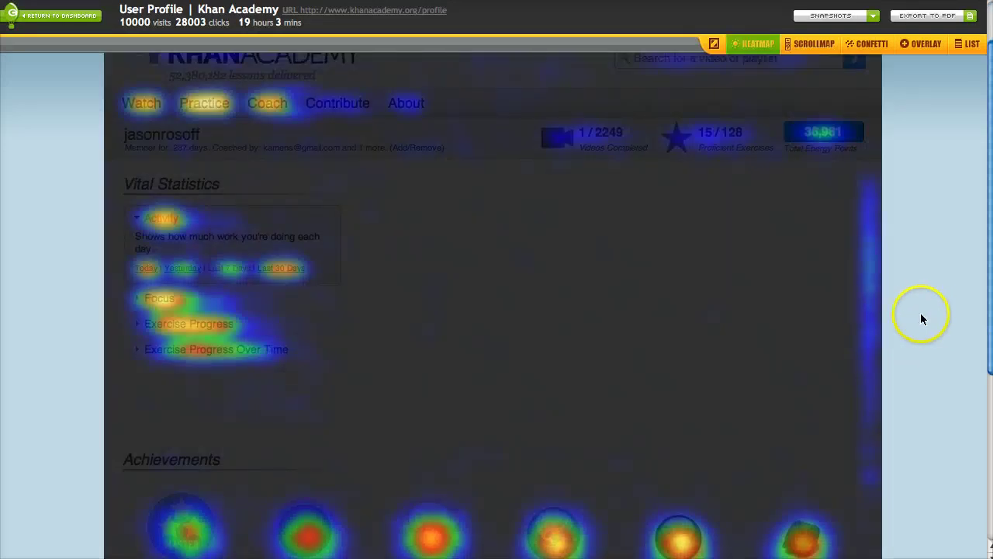
scroll(916, 318, "up", 2)
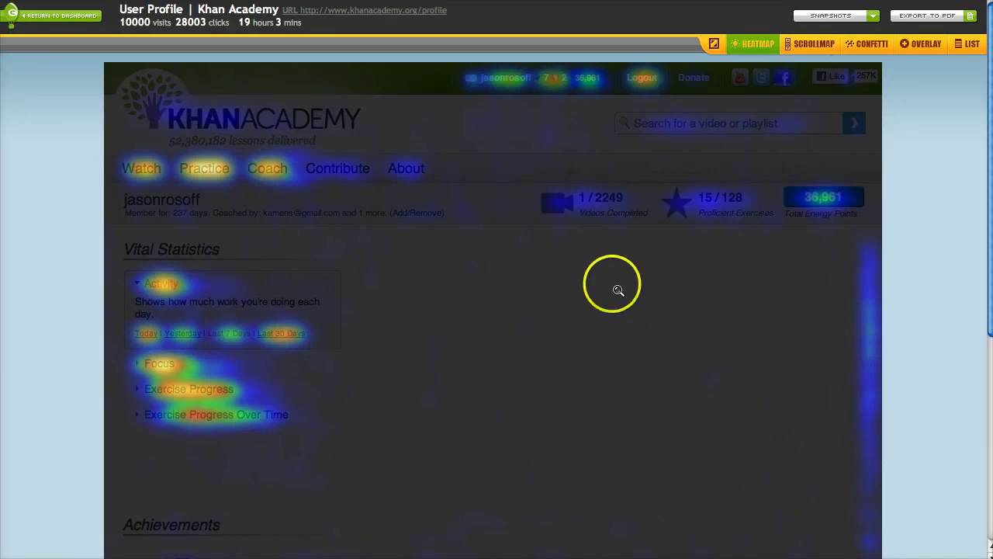
- Return to the dashboard, open the results of the Video Page snapshot, and examine the heatmap around the Simple Equations video player
left_click(76, 17)
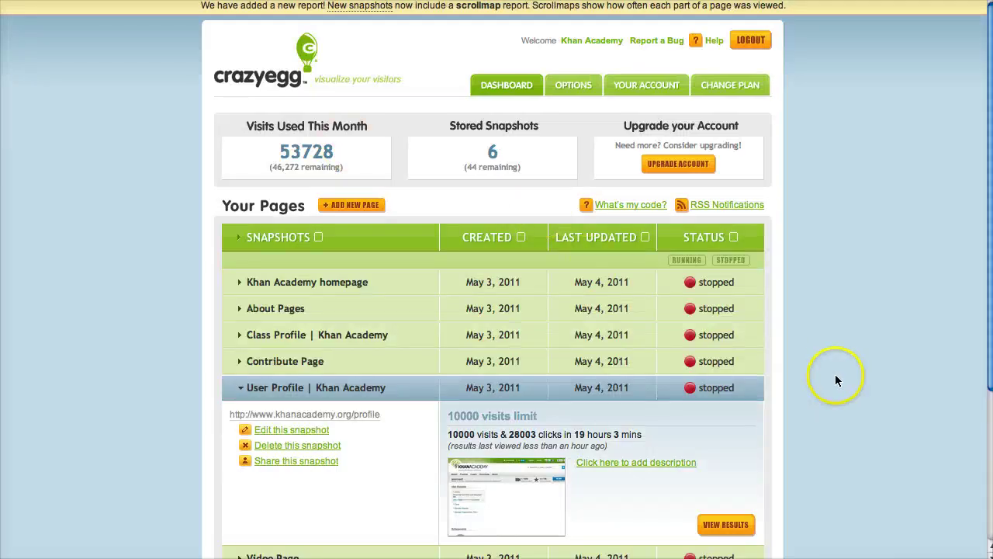
scroll(835, 375, "down", 5)
left_click(324, 344)
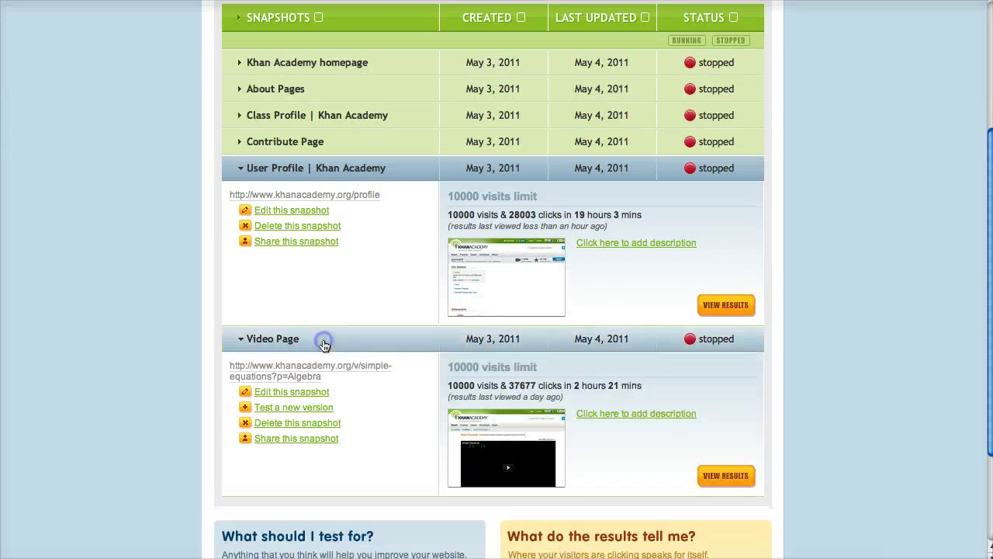
left_click(745, 475)
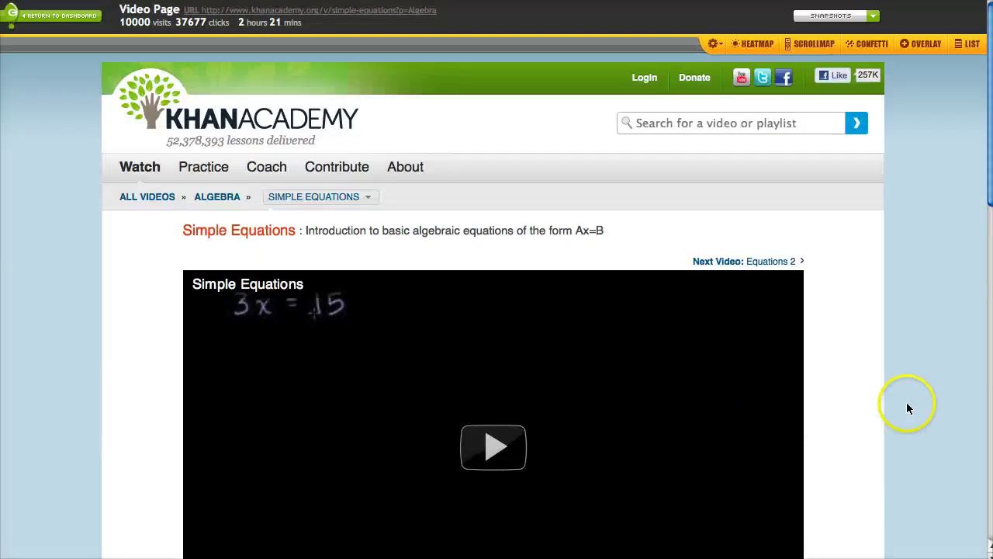
scroll(906, 400, "down", 4)
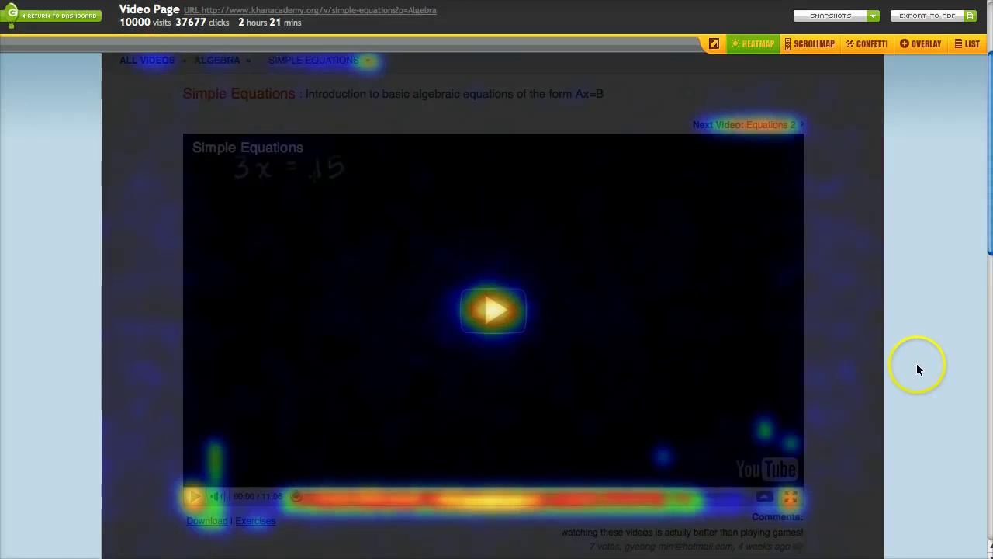
scroll(917, 363, "up", 1)
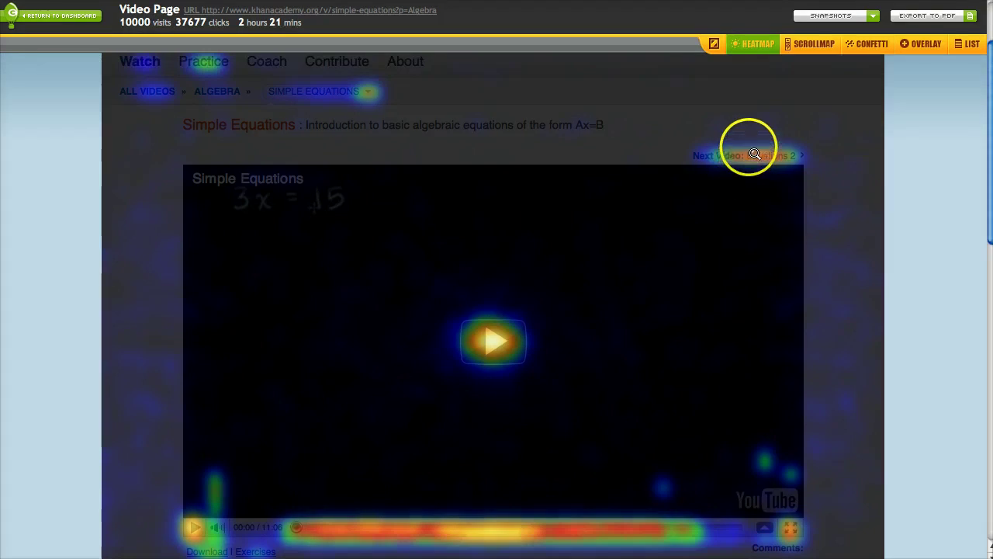